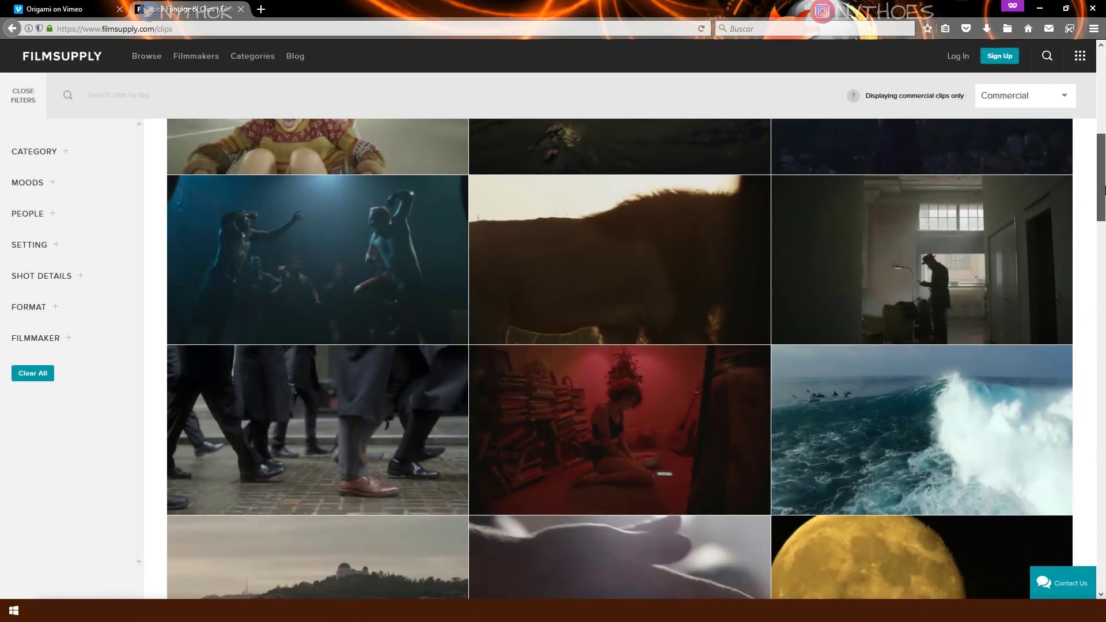
Step: Scroll down through the Filmsupply commercial stock clips grid
{"action": "left_click_drag", "start_coordinate": [1104, 189], "coordinate": [1104, 385]}
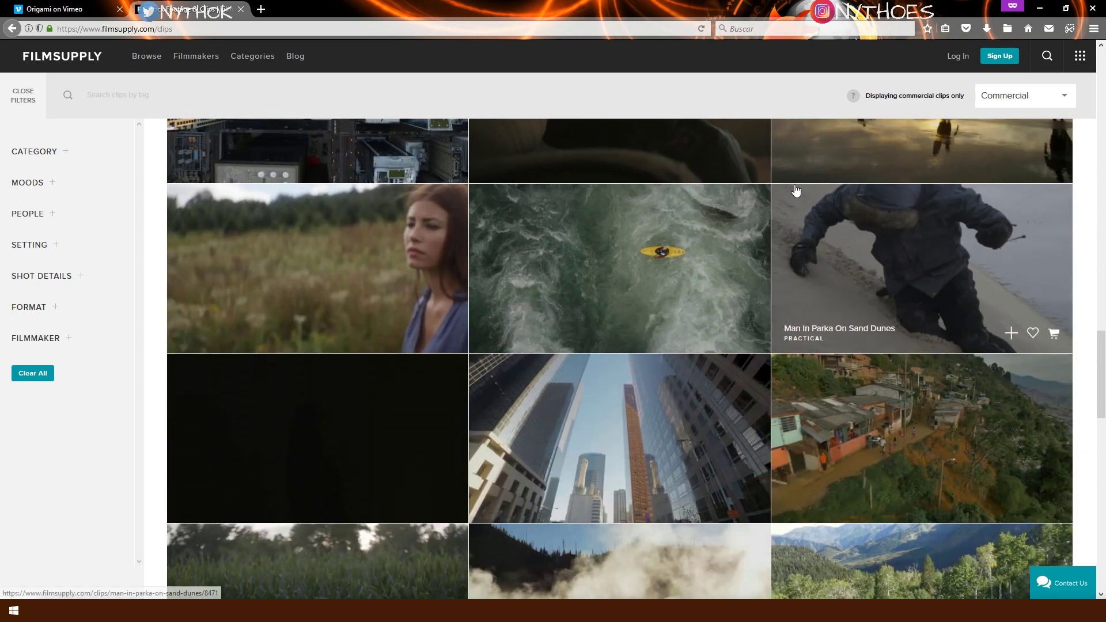
{"action": "scroll", "coordinate": [1104, 253], "scroll_direction": "down", "scroll_amount": 3}
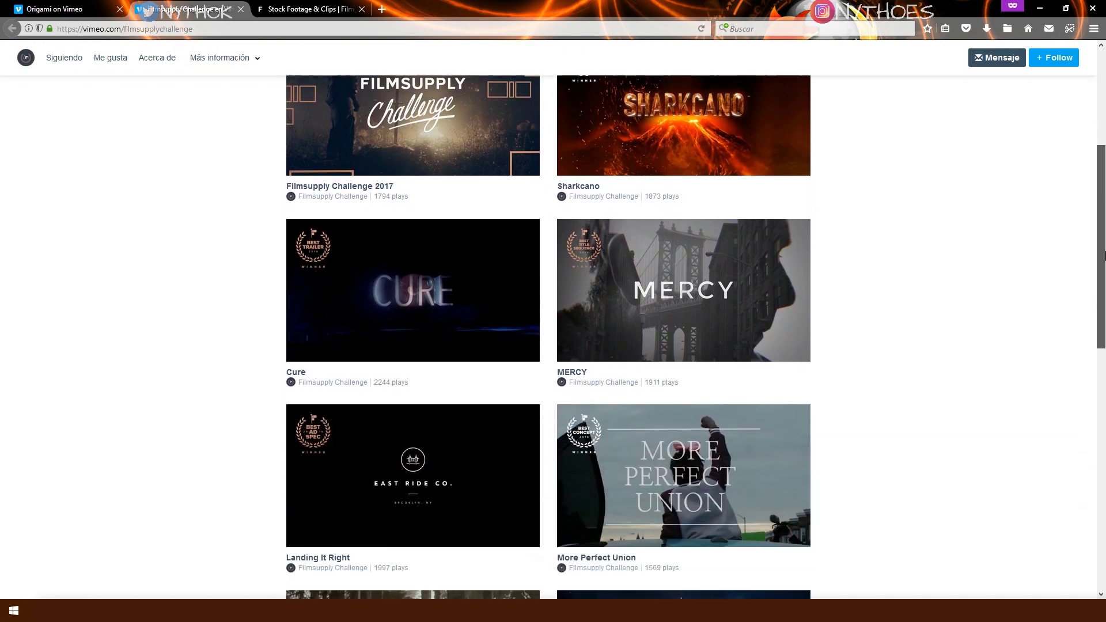
Step: Scroll through the Filmsupply Challenge winning films on the Vimeo page
{"action": "left_click_drag", "start_coordinate": [1104, 255], "coordinate": [1104, 484]}
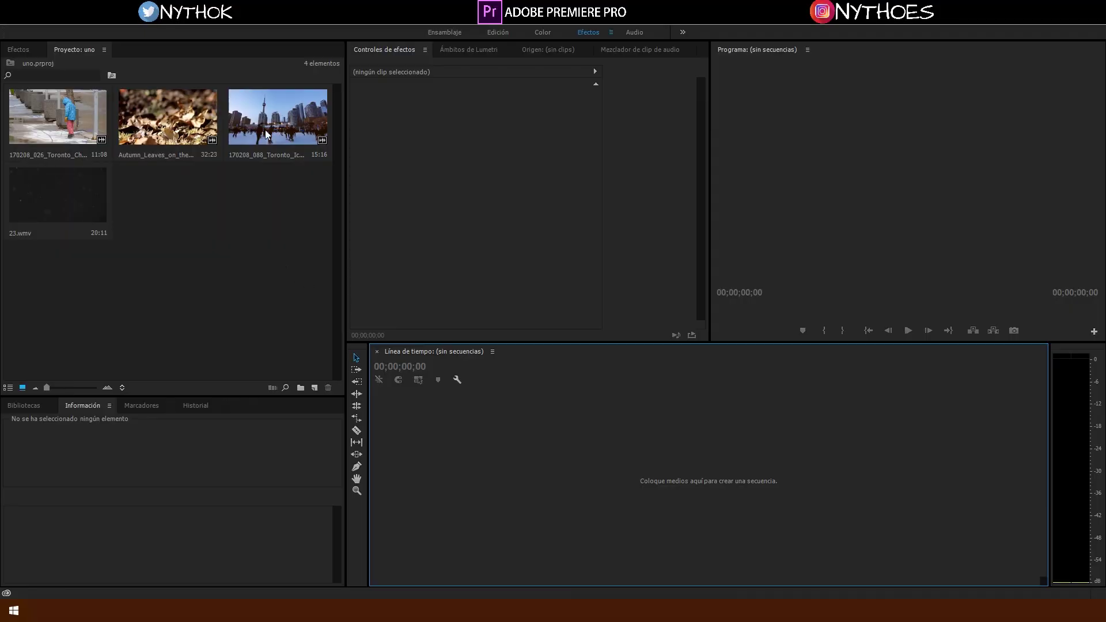
Step: Build a sequence from Toronto_IceRink, scrub through it, and place 23.wmv on track V2
{"action": "left_click_drag", "start_coordinate": [266, 131], "coordinate": [417, 431]}
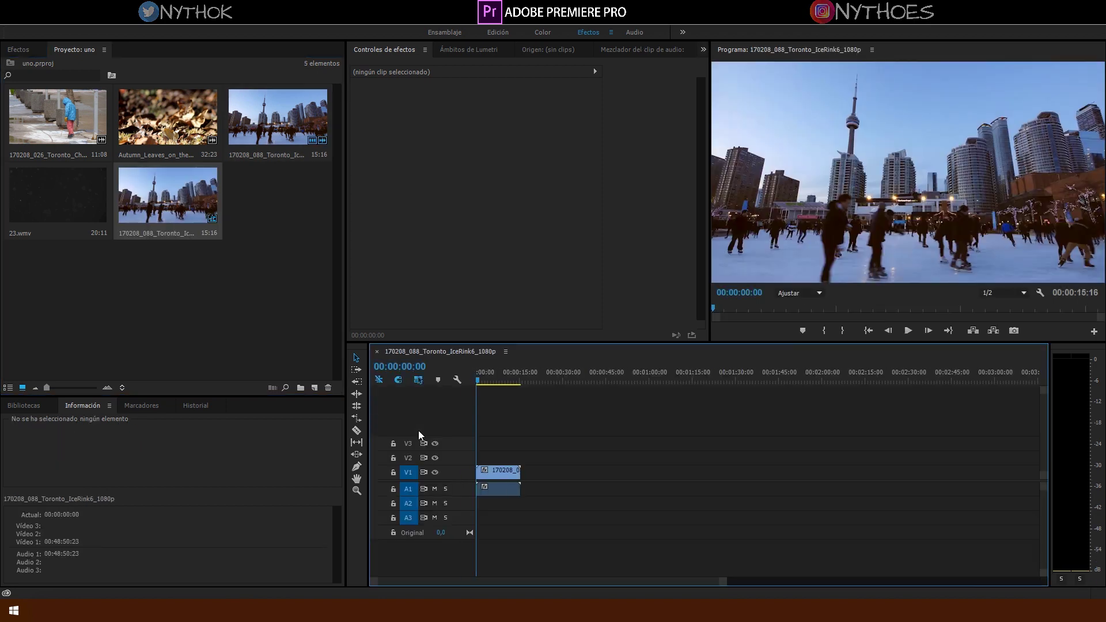
{"action": "left_click", "coordinate": [481, 380]}
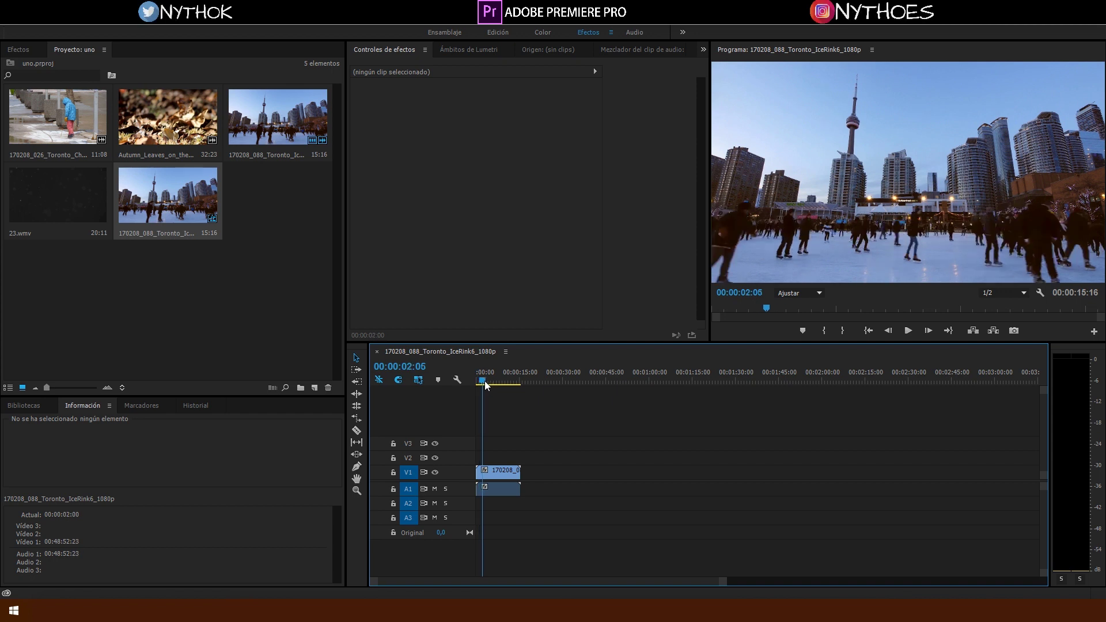
{"action": "left_click_drag", "start_coordinate": [485, 381], "coordinate": [495, 384]}
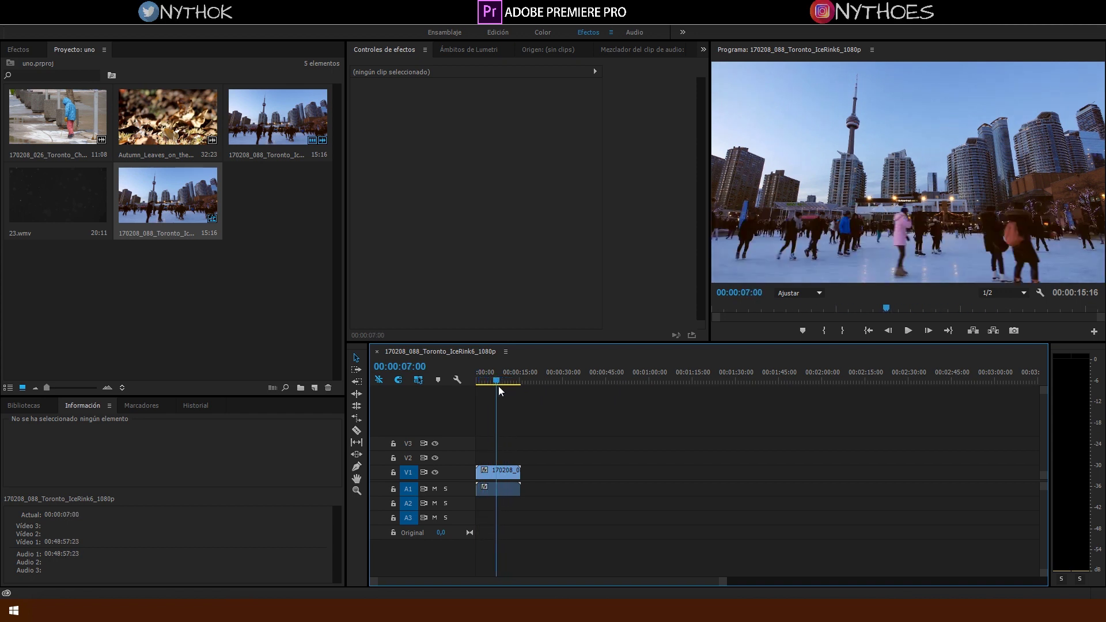
{"action": "left_click", "coordinate": [39, 200]}
{"action": "mouse_move", "coordinate": [337, 356]}
{"action": "left_mouse_down"}
{"action": "mouse_move", "coordinate": [472, 438]}
{"action": "mouse_move", "coordinate": [475, 458]}
{"action": "left_mouse_up"}
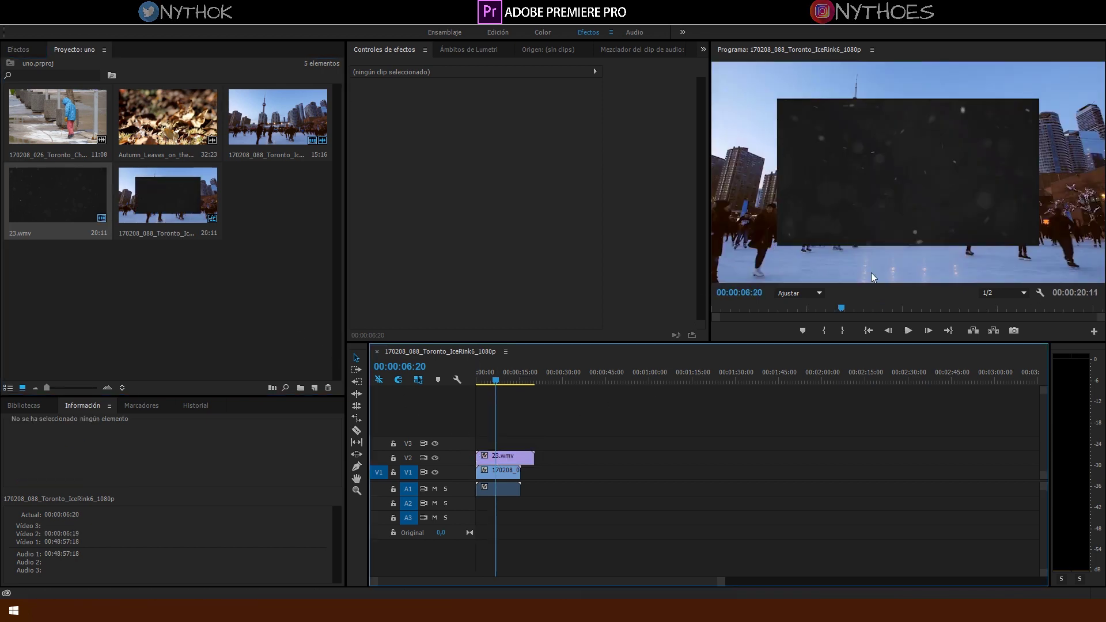
Step: Scale the 23.wmv overlay to about 157 so it fills the frame
{"action": "left_click", "coordinate": [507, 457]}
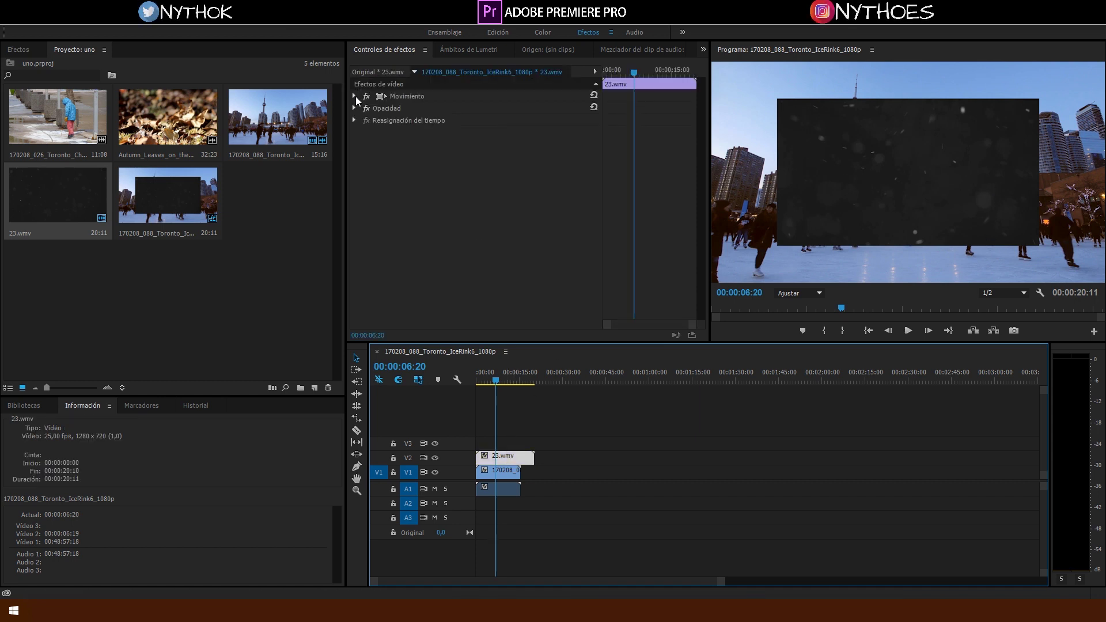
{"action": "left_click", "coordinate": [355, 96]}
{"action": "mouse_move", "coordinate": [482, 120]}
{"action": "left_mouse_down"}
{"action": "mouse_move", "coordinate": [513, 120]}
{"action": "mouse_move", "coordinate": [489, 121]}
{"action": "left_mouse_up"}
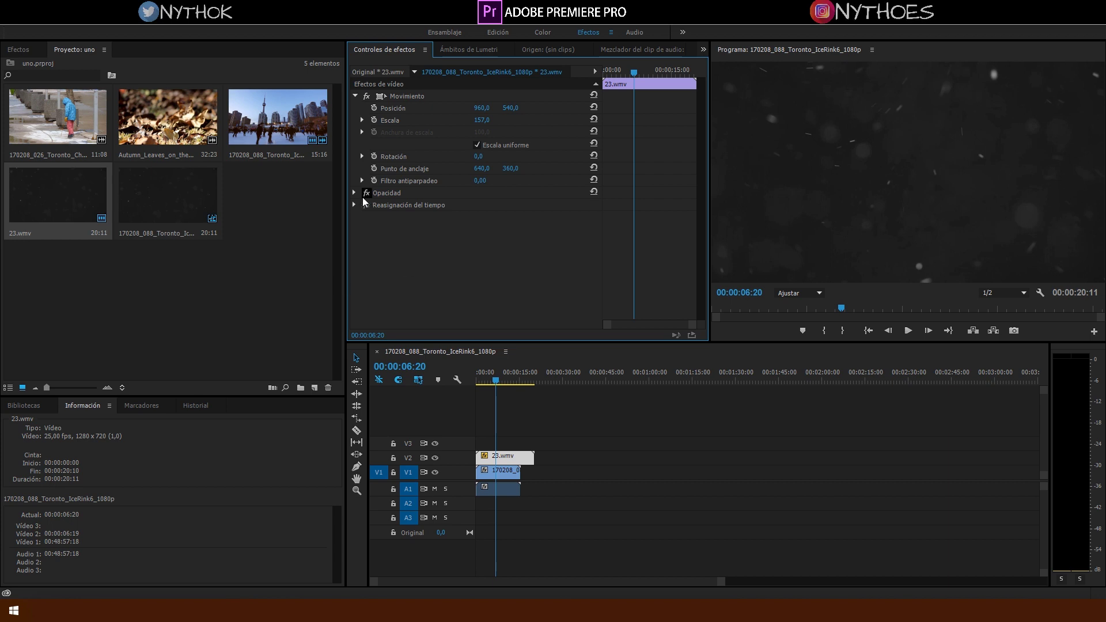
Step: Set 23.wmv's blend mode to Pantalla and toggle V2 visibility to compare
{"action": "left_click", "coordinate": [497, 229]}
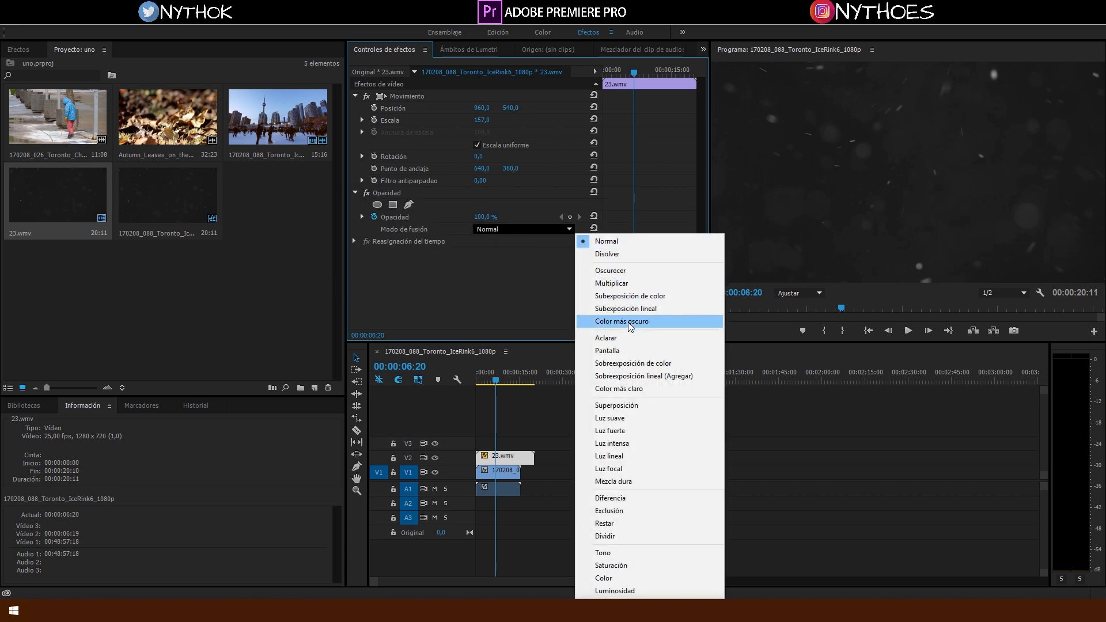
{"action": "left_click", "coordinate": [626, 351]}
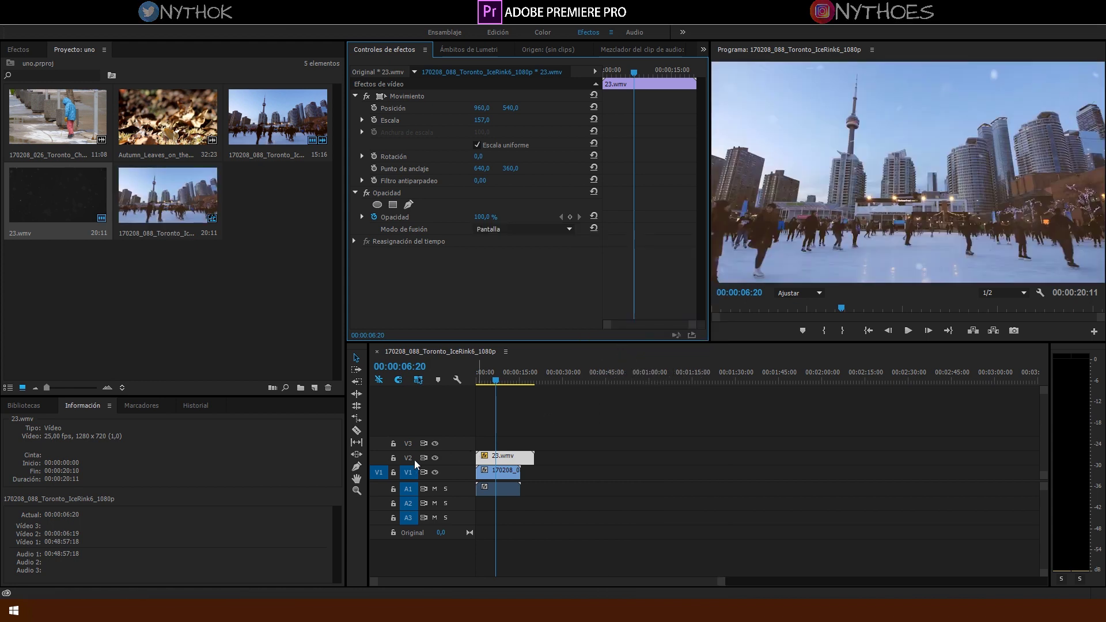
{"action": "left_click", "coordinate": [436, 459]}
{"action": "left_click", "coordinate": [436, 459]}
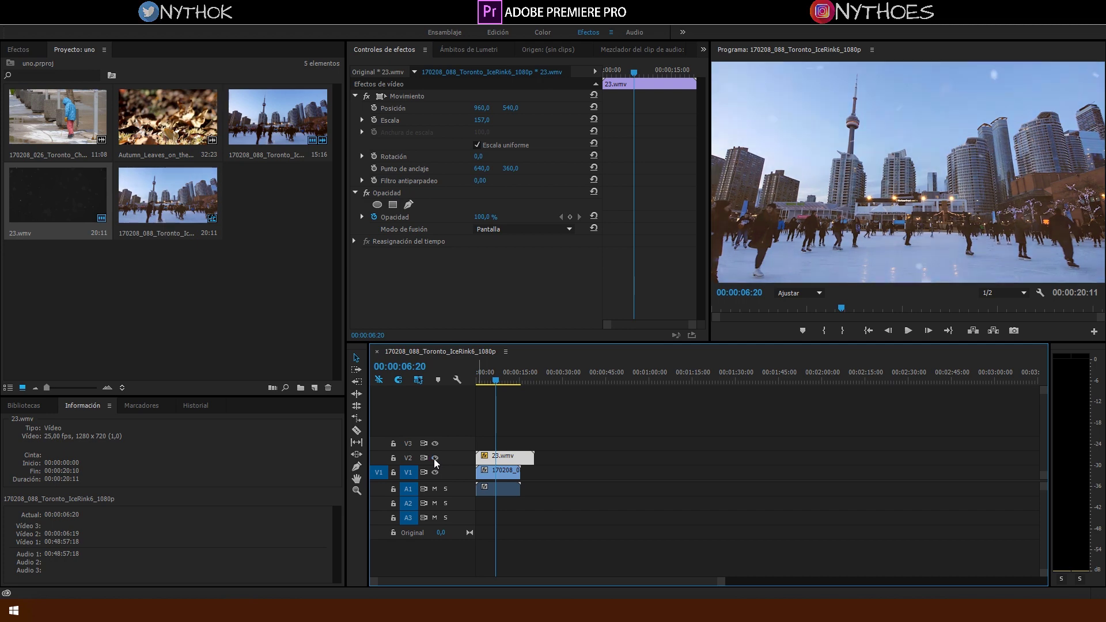
{"action": "left_click", "coordinate": [435, 457]}
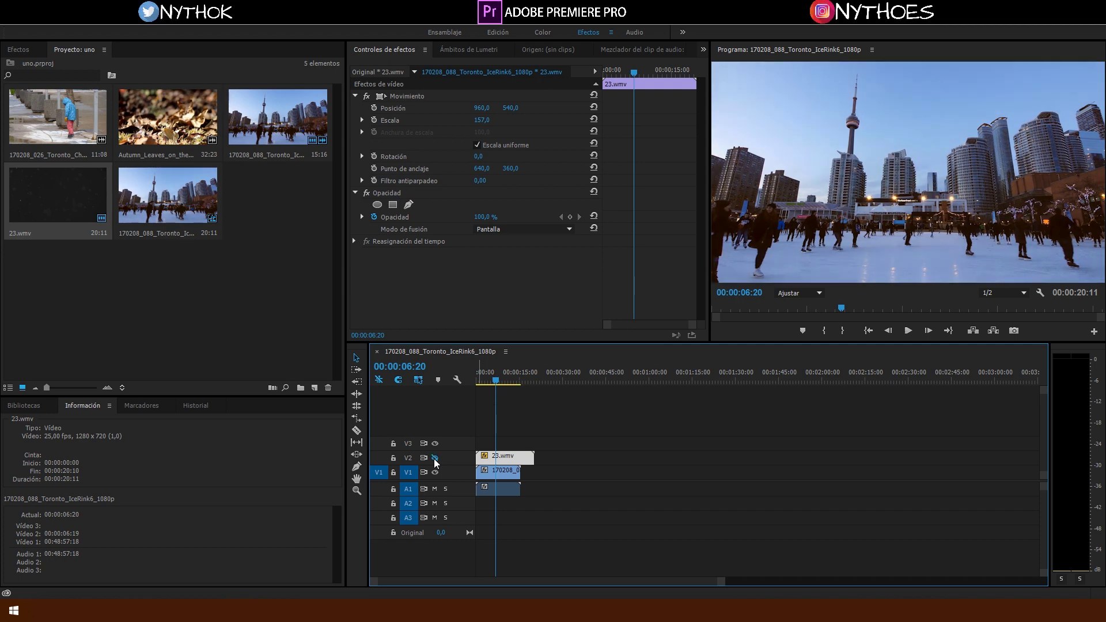
{"action": "left_click", "coordinate": [435, 458]}
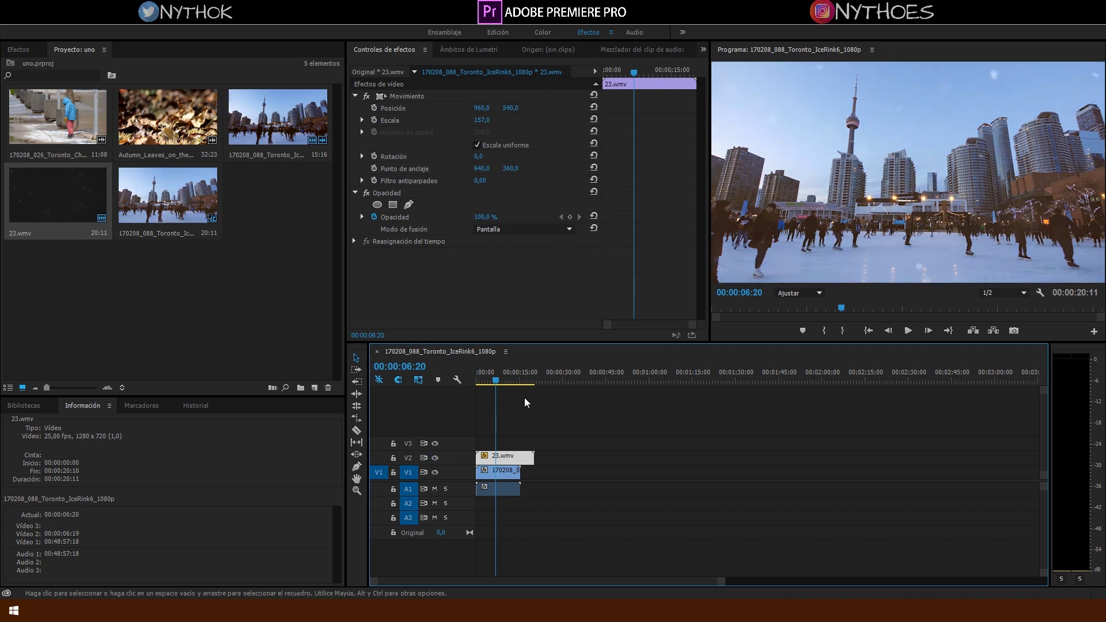
Step: Play the sequence from the start to preview the overlay on the rink
{"action": "left_click", "coordinate": [477, 383]}
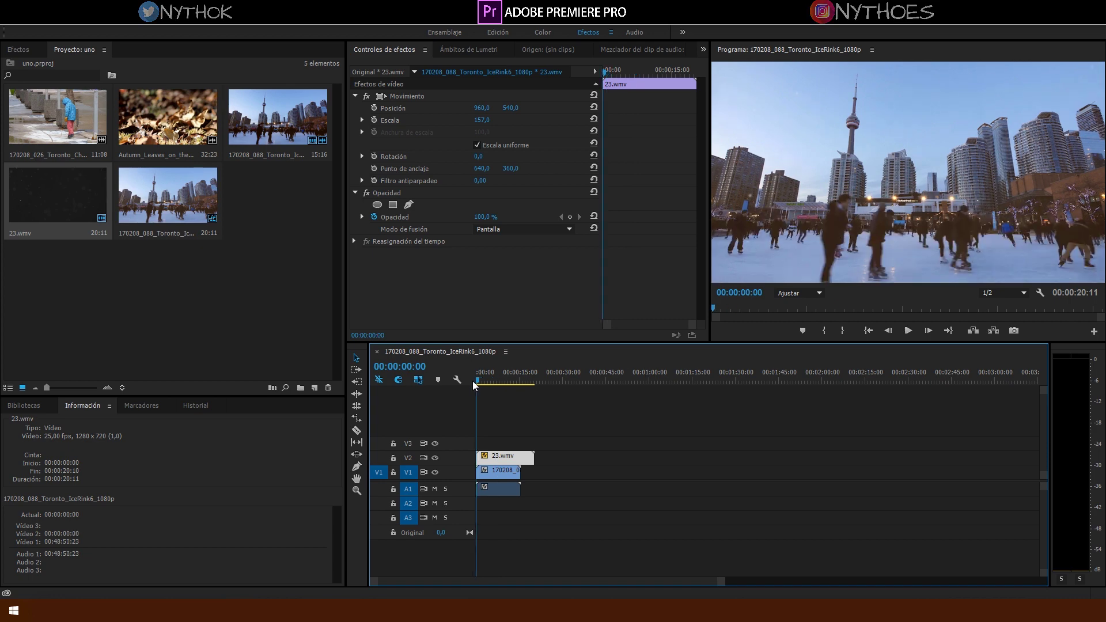
{"action": "key", "text": "space"}
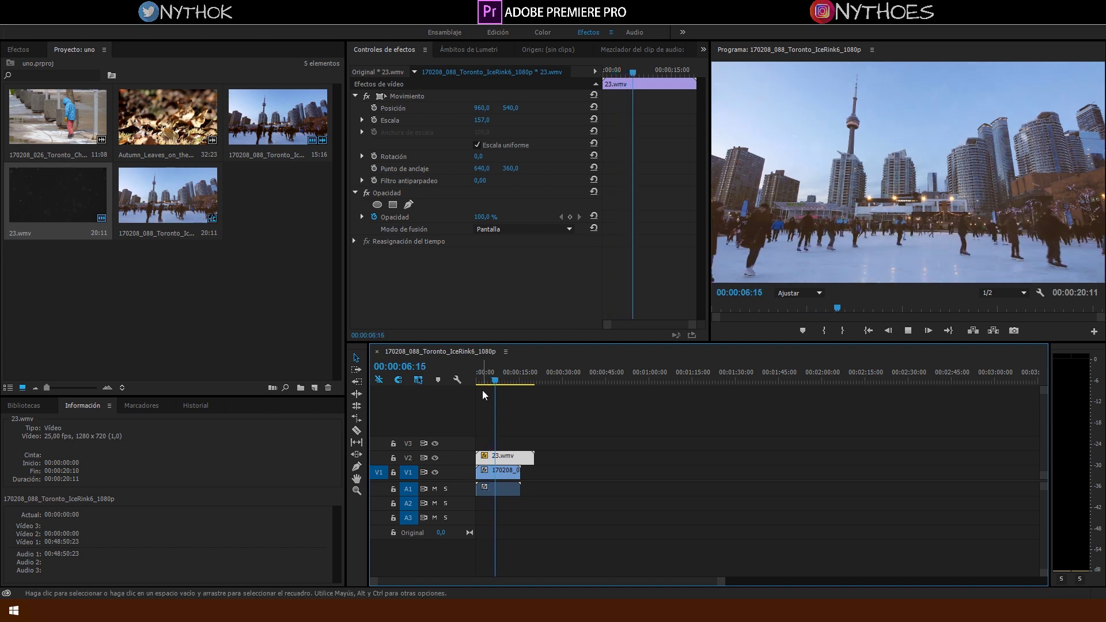
{"action": "left_click_drag", "start_coordinate": [498, 382], "coordinate": [485, 384]}
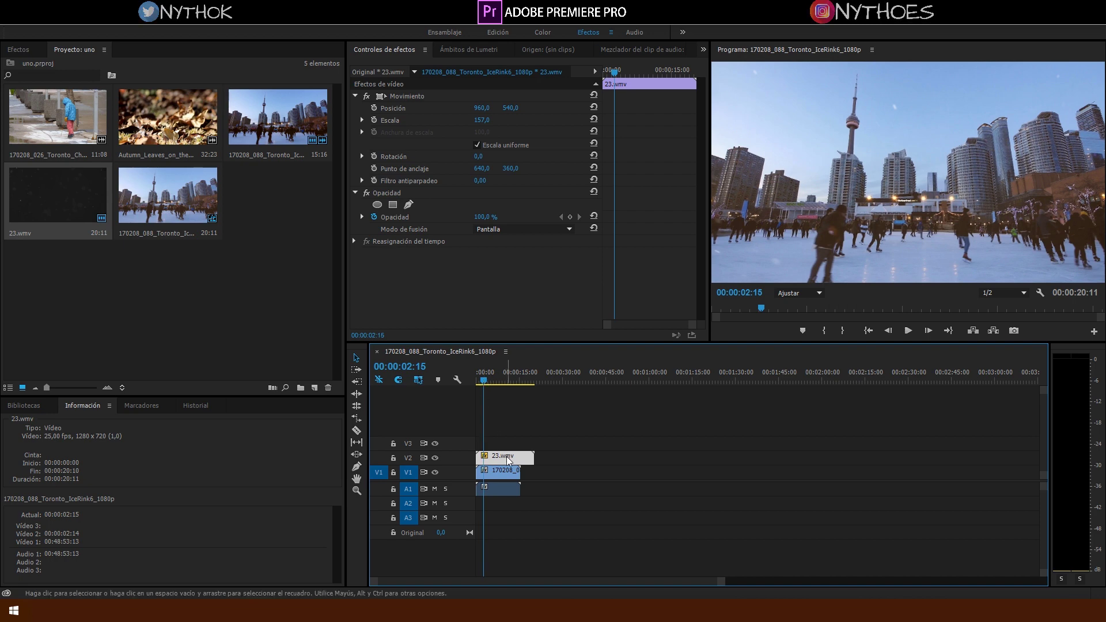
Step: Set 23.wmv's speed to 120% and play back the sped-up result
{"action": "right_click", "coordinate": [509, 460]}
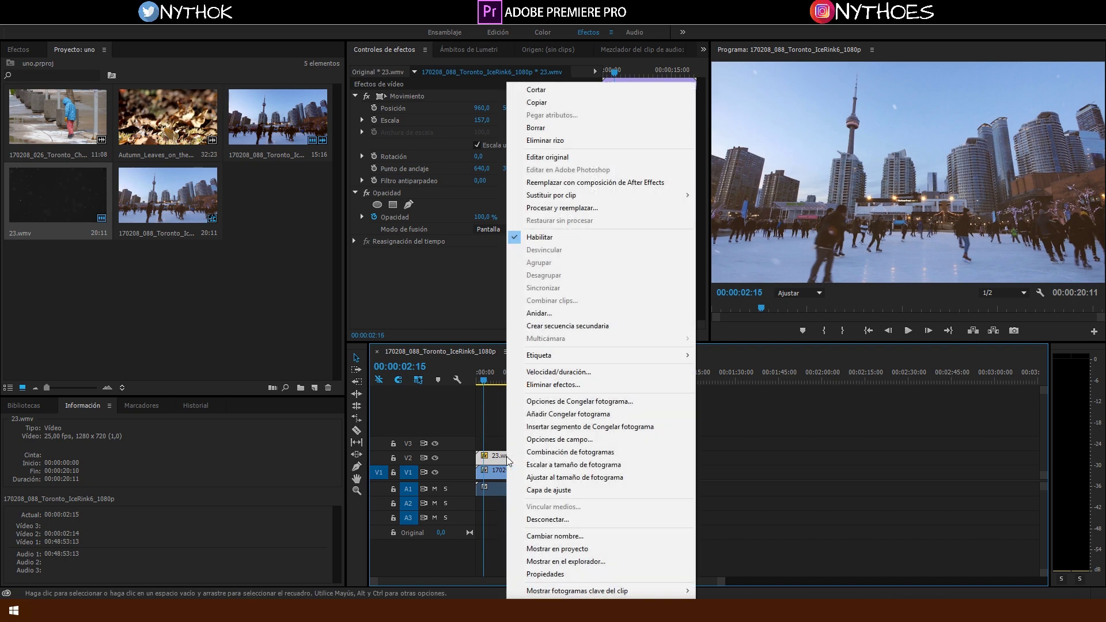
{"action": "left_click", "coordinate": [581, 372]}
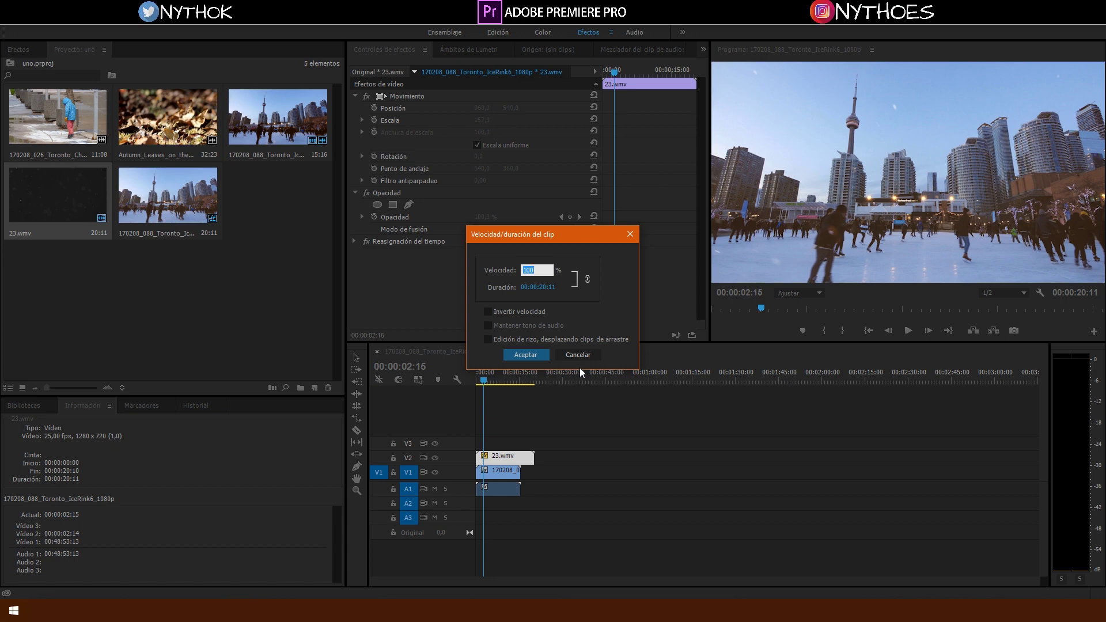
{"action": "type", "text": "120"}
{"action": "key", "text": "Return"}
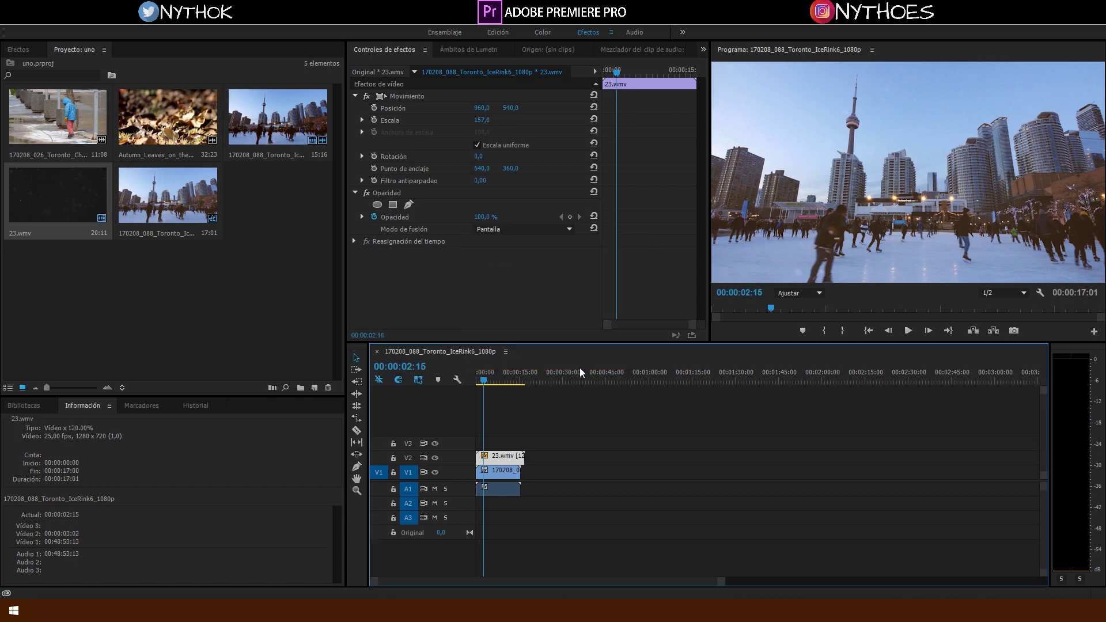
{"action": "key", "text": "space"}
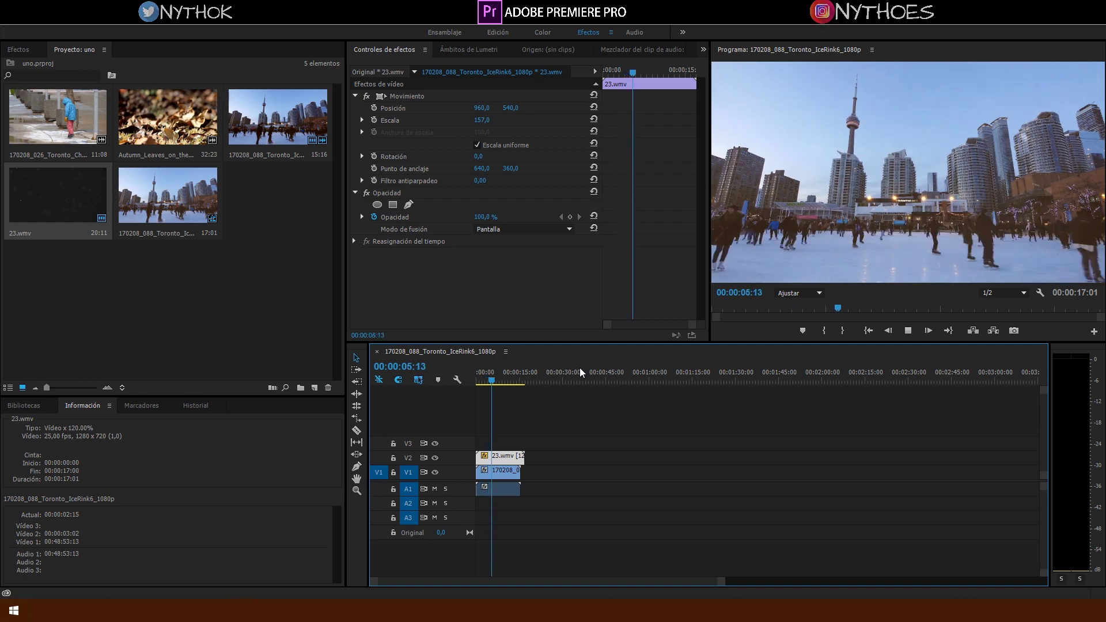
{"action": "key", "text": "space"}
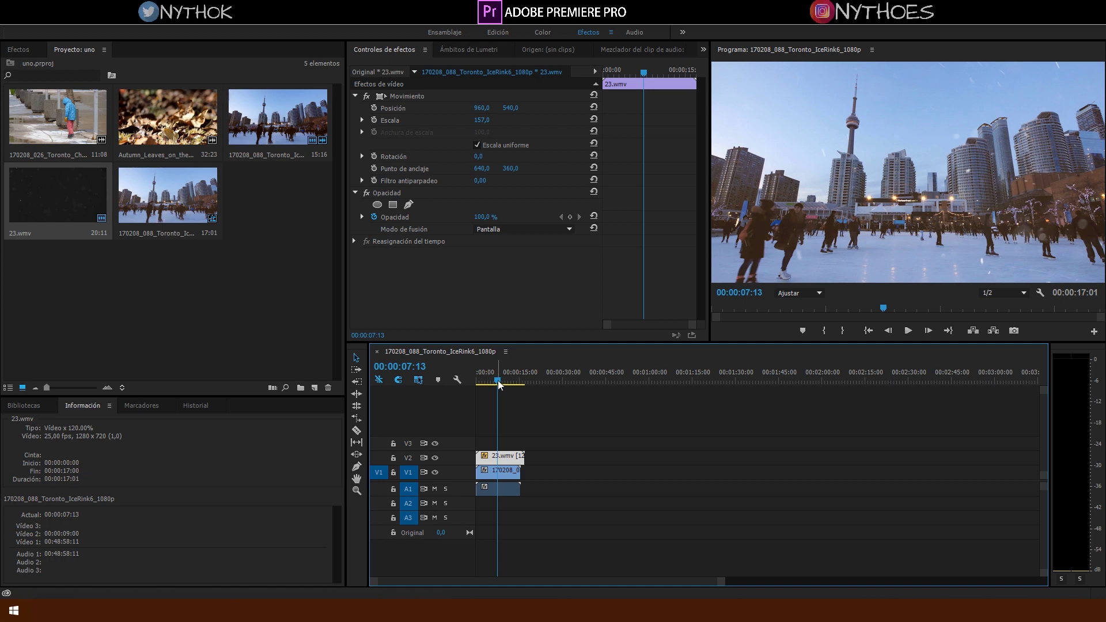
{"action": "left_click_drag", "start_coordinate": [498, 383], "coordinate": [495, 383]}
{"action": "left_click", "coordinate": [544, 478]}
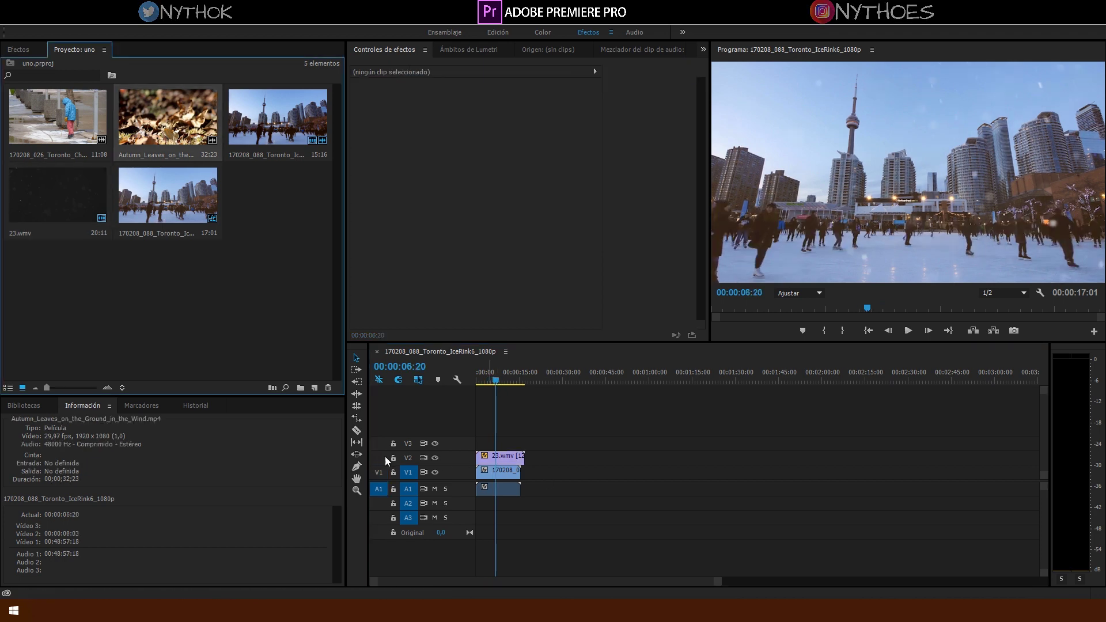
Step: Open the Import dialog and select 29.wmv in the 30 OVERLAYS folder
{"action": "left_click", "coordinate": [258, 277]}
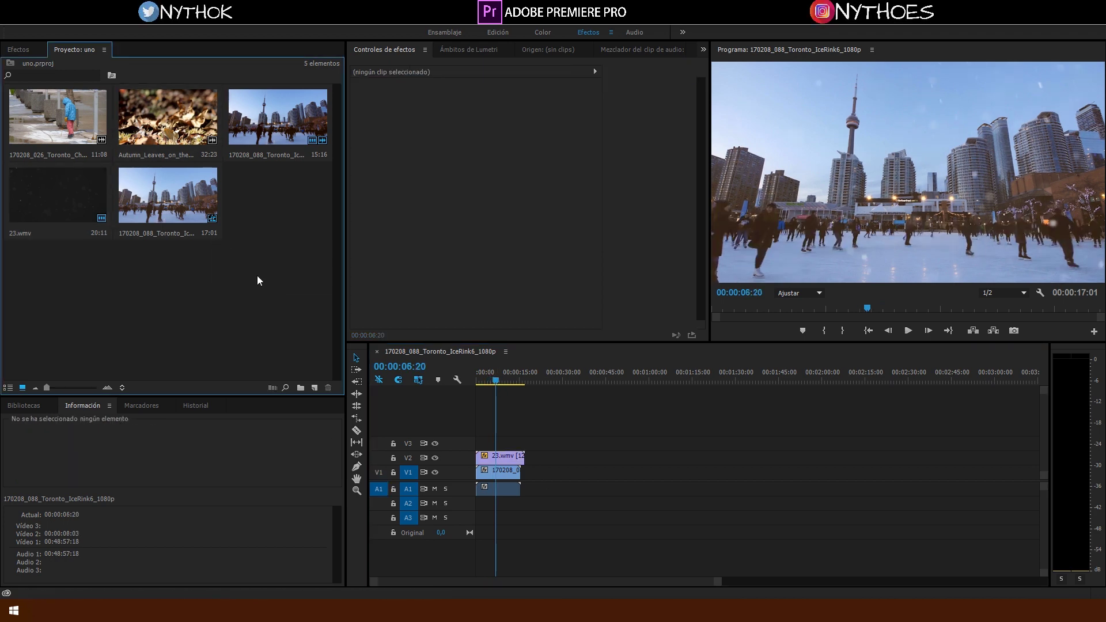
{"action": "right_click", "coordinate": [258, 280]}
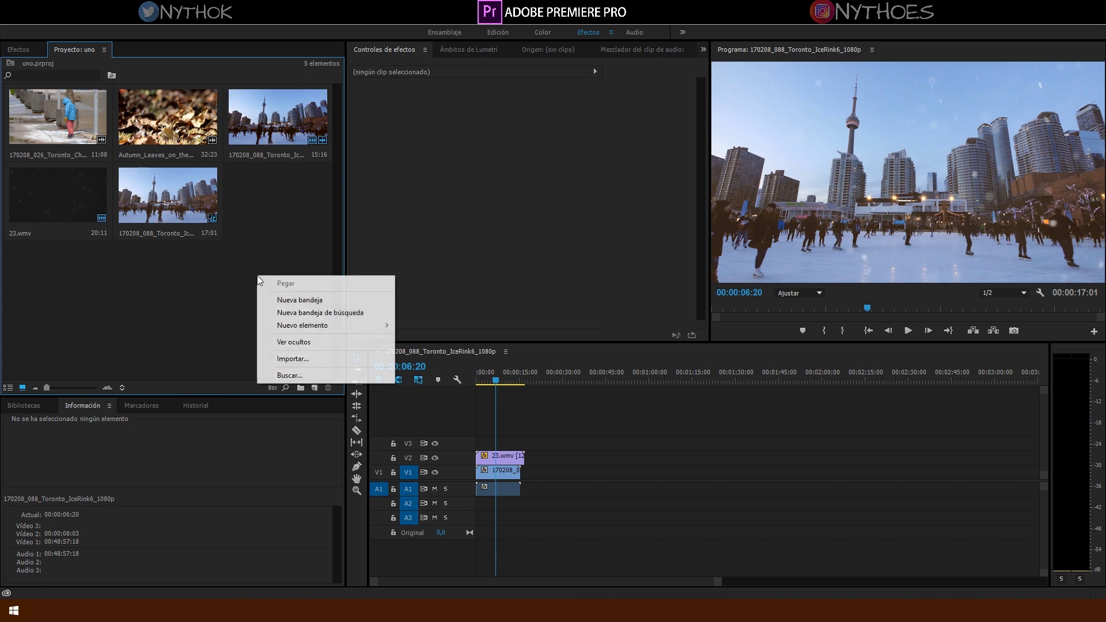
{"action": "left_click", "coordinate": [327, 359]}
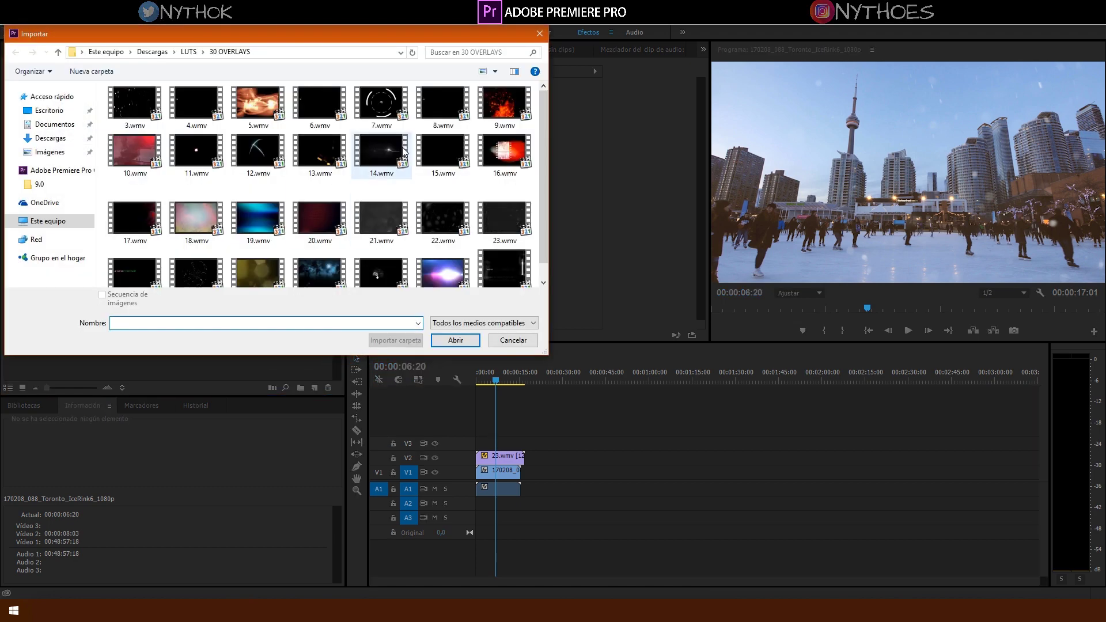
{"action": "scroll", "coordinate": [544, 130], "scroll_direction": "down", "scroll_amount": 1}
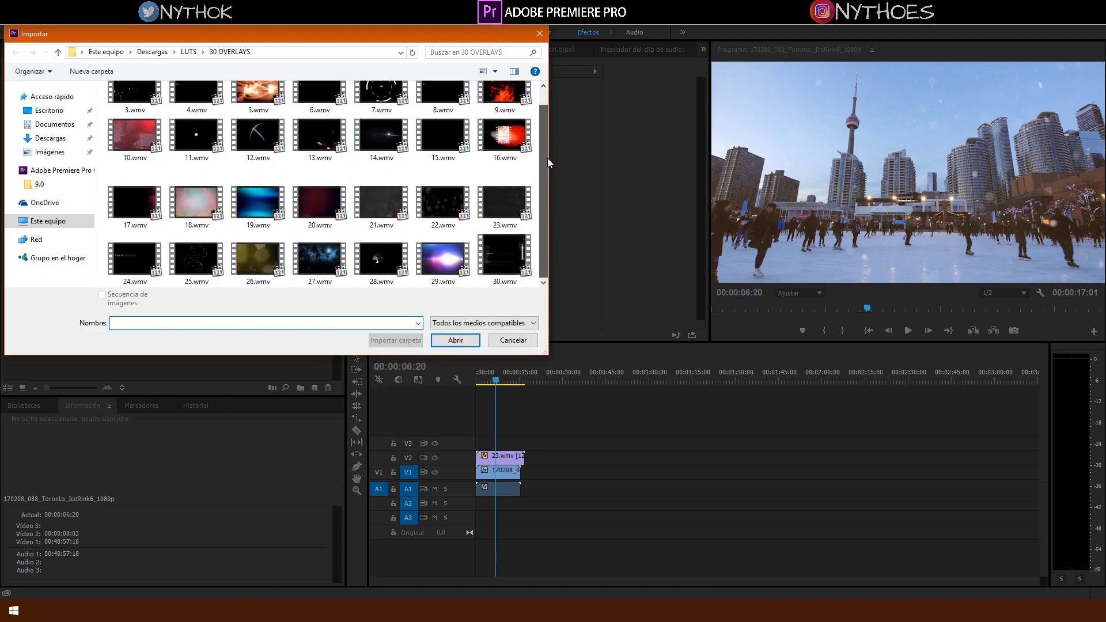
{"action": "left_click_drag", "start_coordinate": [547, 136], "coordinate": [548, 123]}
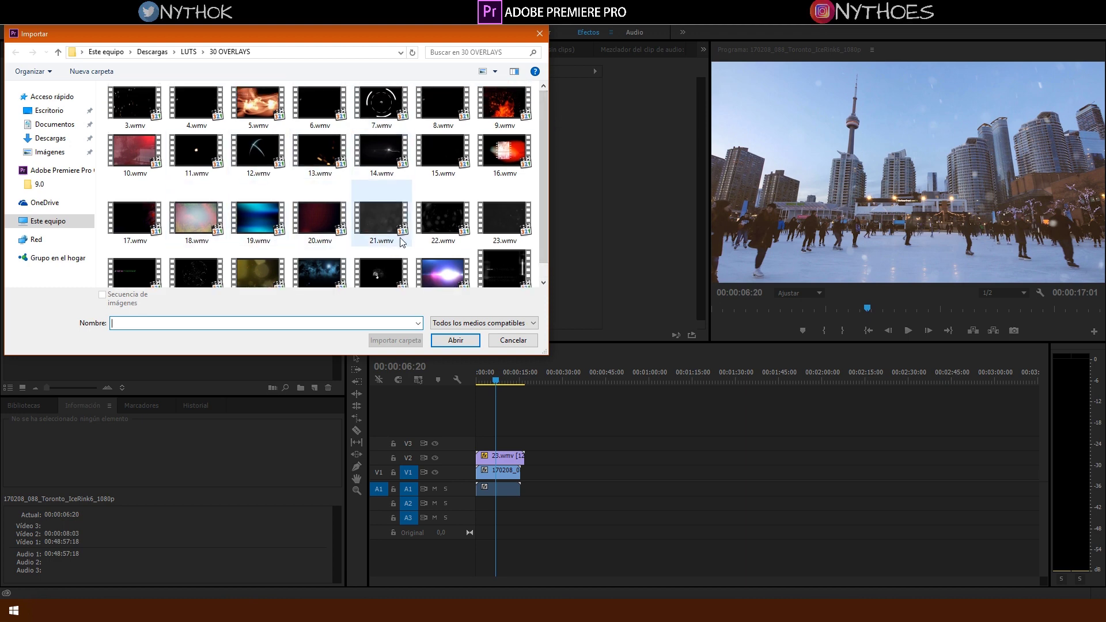
{"action": "left_click", "coordinate": [440, 286]}
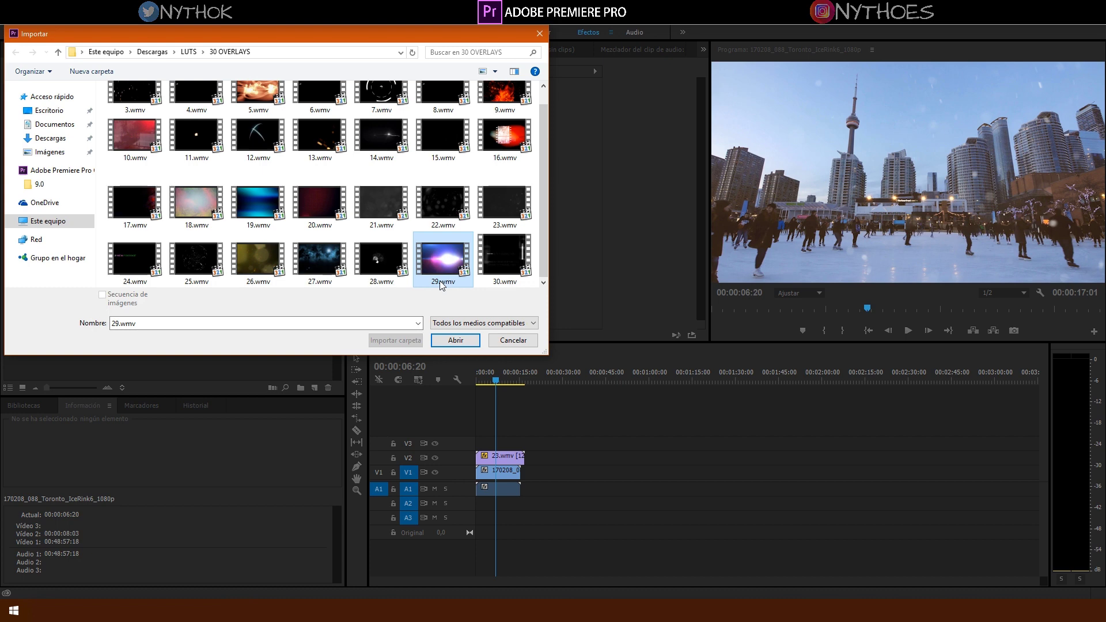
{"action": "right_click", "coordinate": [461, 260]}
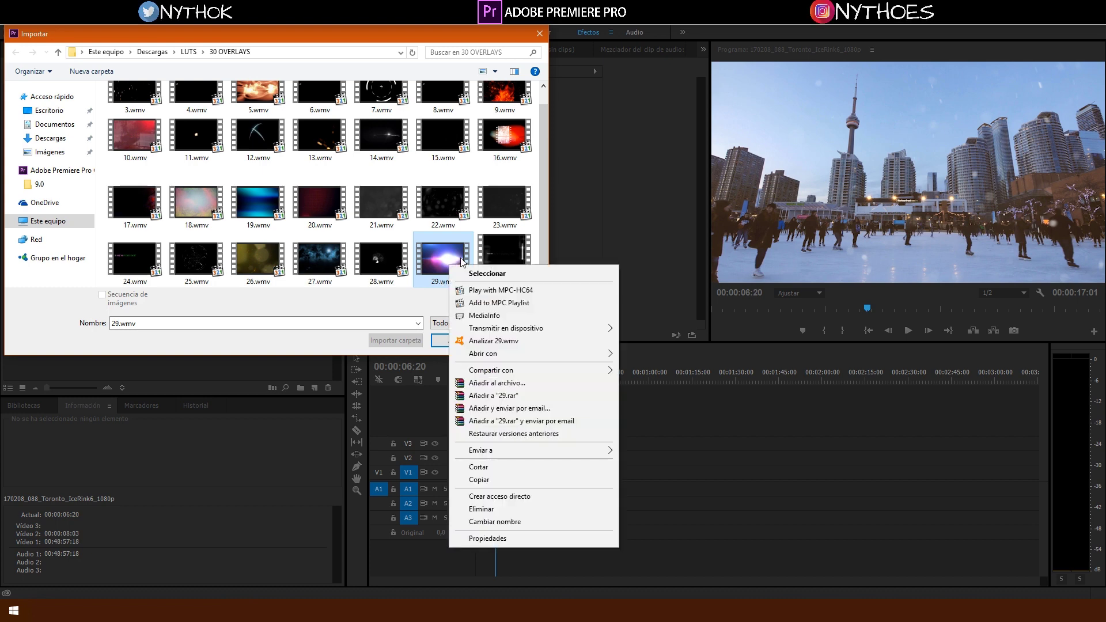
{"action": "left_click", "coordinate": [481, 290]}
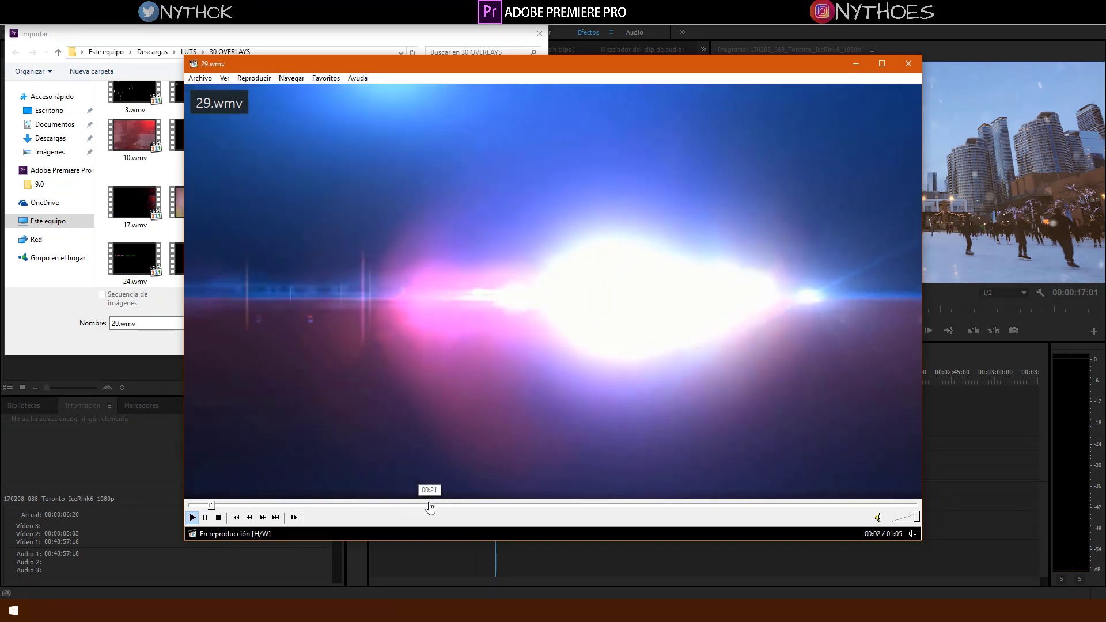
{"action": "left_click", "coordinate": [429, 507]}
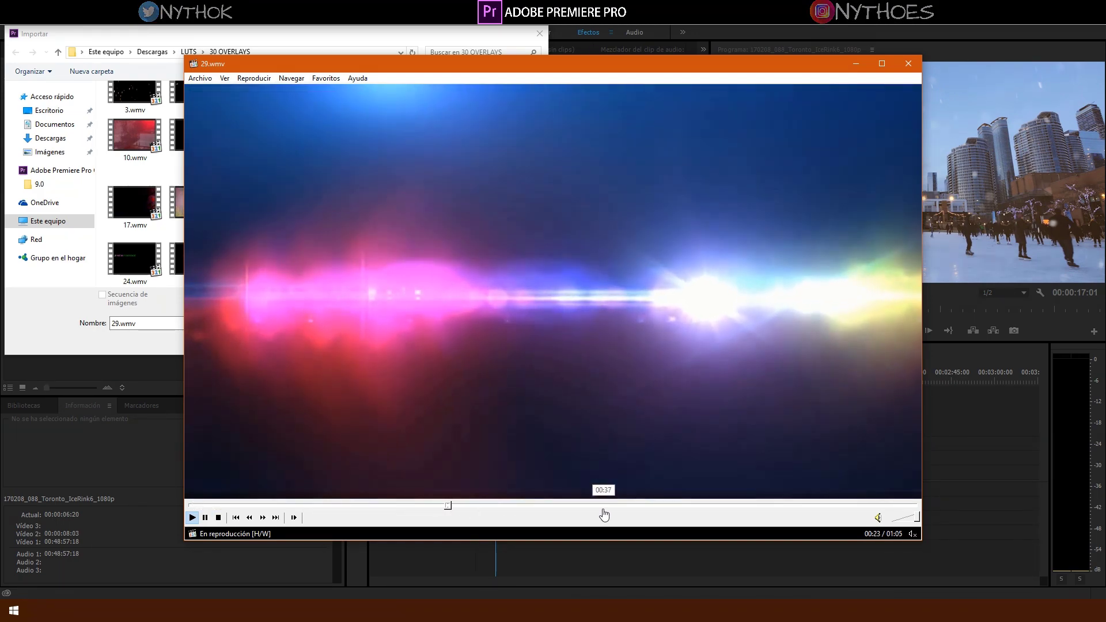
{"action": "left_click", "coordinate": [602, 510]}
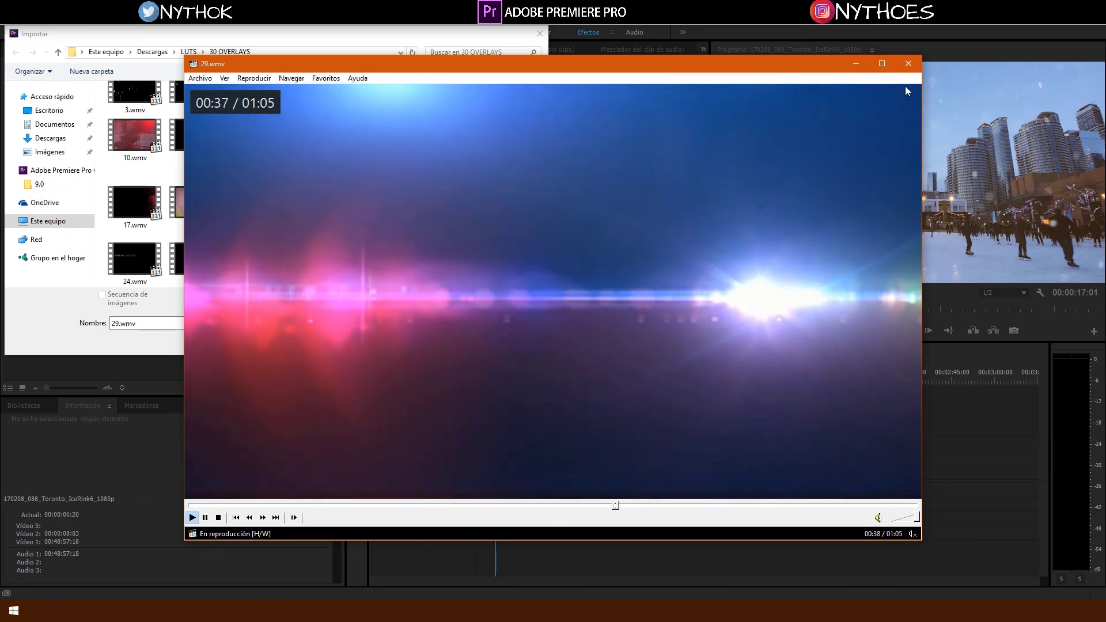
{"action": "left_click", "coordinate": [908, 65]}
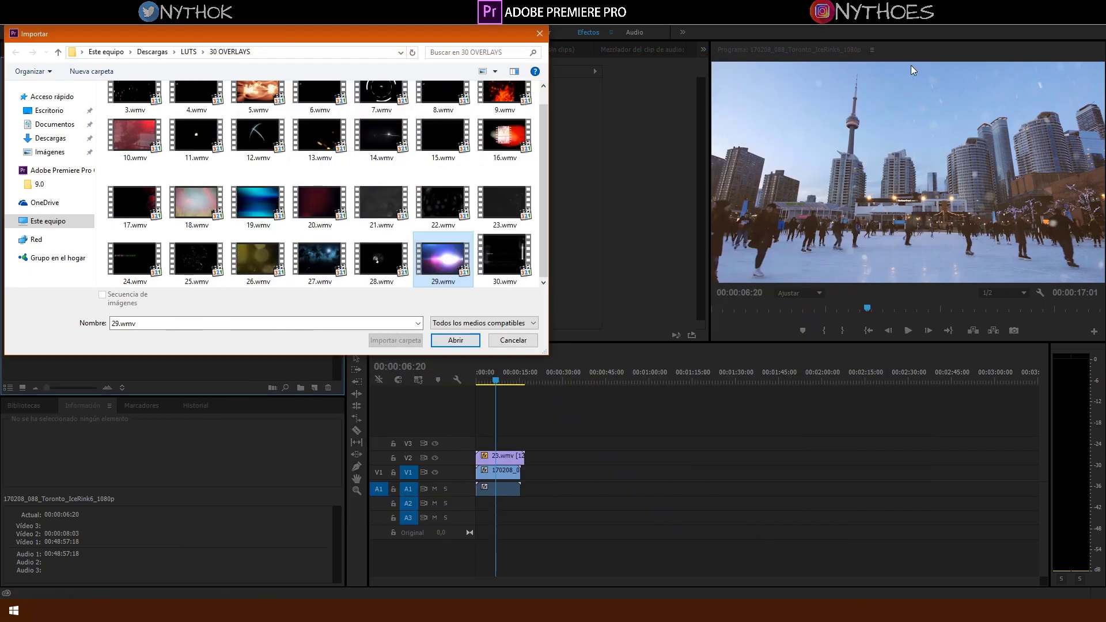
Step: Import 26.wmv, place it on track V3, and hide the V2 overlay
{"action": "left_click", "coordinate": [237, 248]}
{"action": "left_click", "coordinate": [441, 340]}
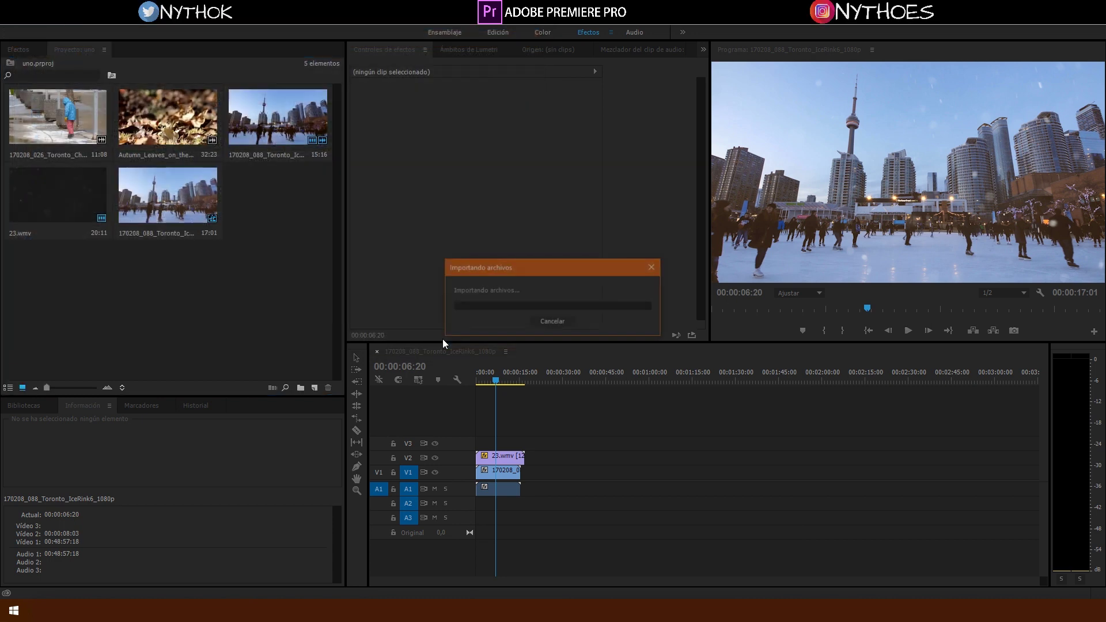
{"action": "mouse_move", "coordinate": [272, 184]}
{"action": "left_mouse_down"}
{"action": "mouse_move", "coordinate": [514, 434]}
{"action": "mouse_move", "coordinate": [480, 444]}
{"action": "left_mouse_up"}
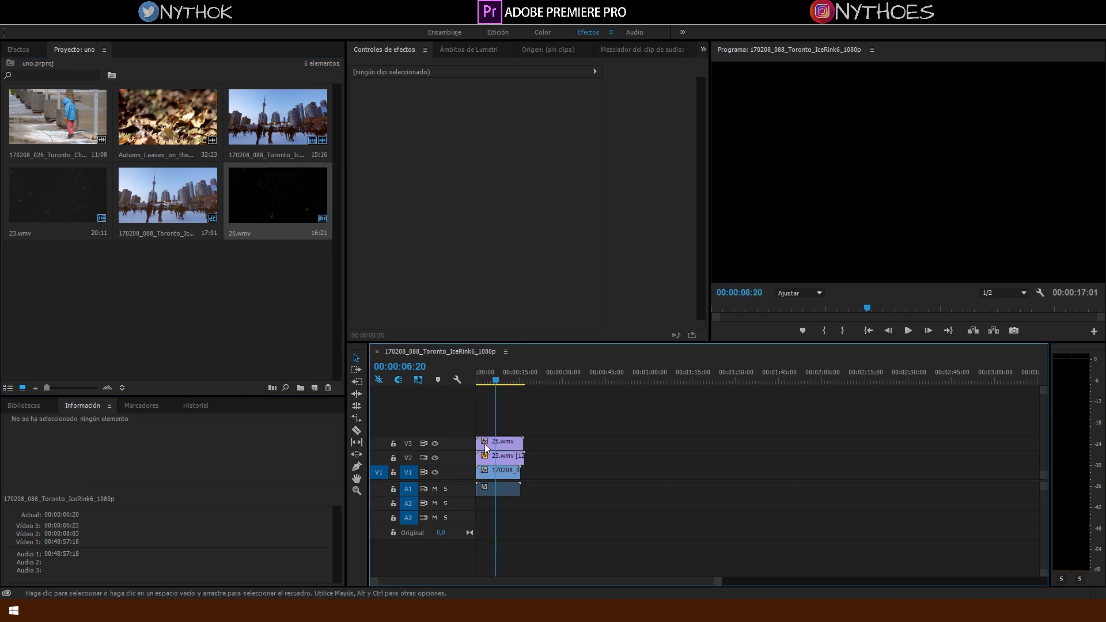
{"action": "left_click", "coordinate": [502, 456]}
{"action": "left_click", "coordinate": [435, 458]}
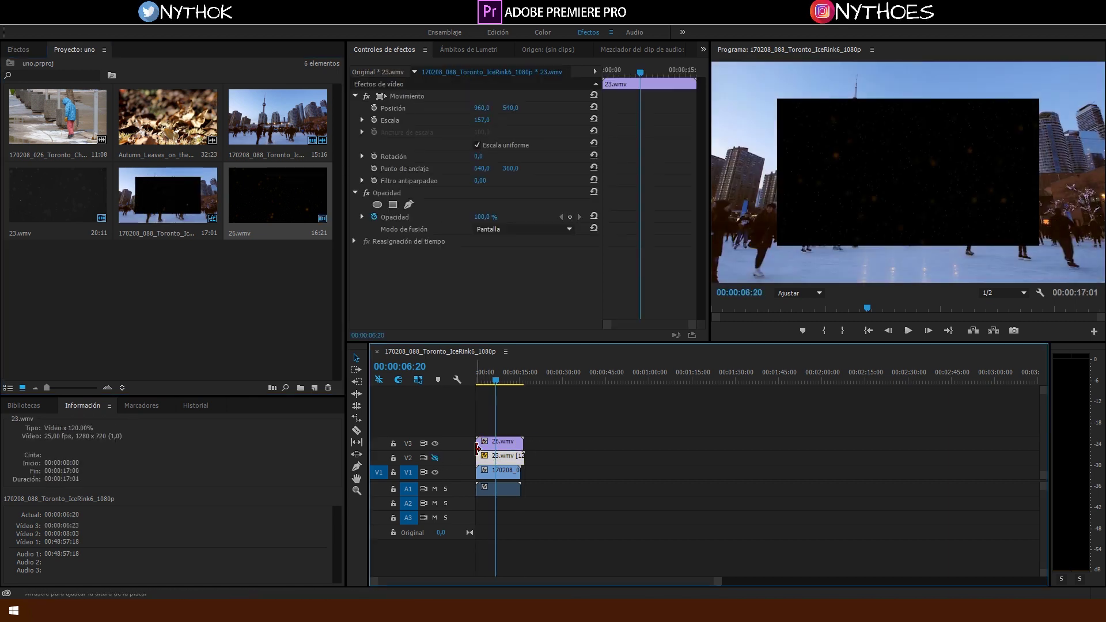
Step: Scale 26.wmv to 168 and set its blend mode to Pantalla
{"action": "left_click", "coordinate": [515, 446]}
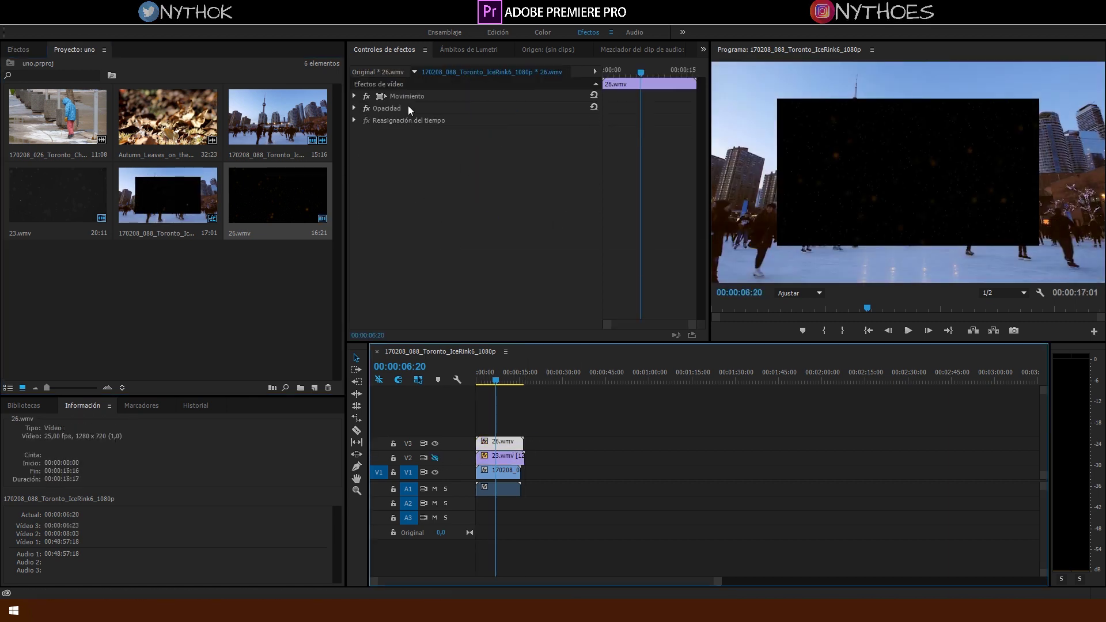
{"action": "left_click", "coordinate": [354, 96]}
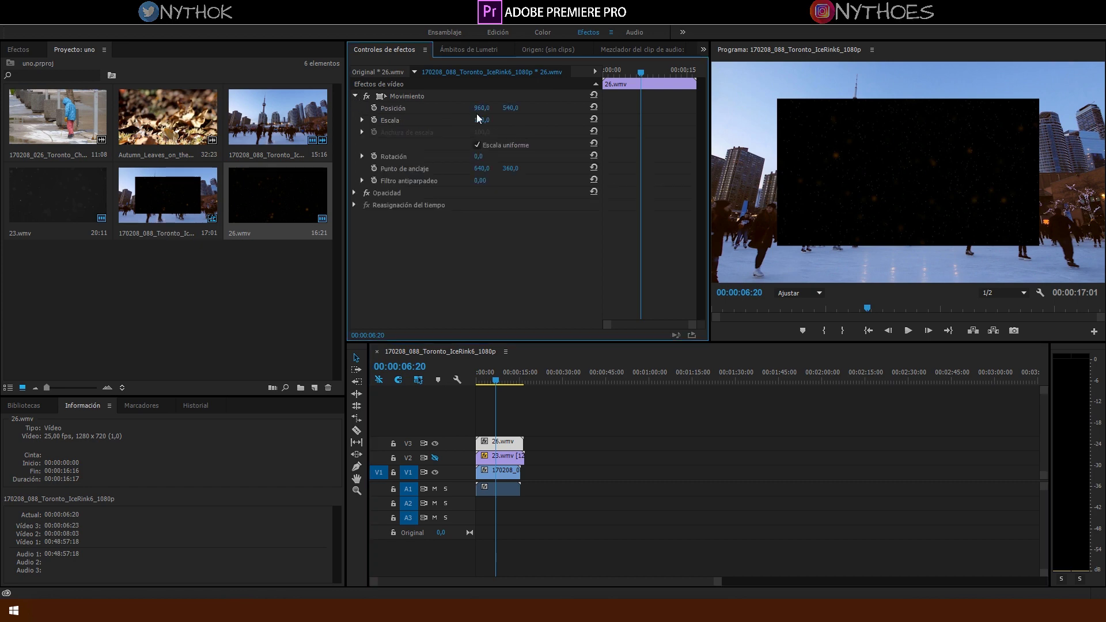
{"action": "left_click_drag", "start_coordinate": [482, 119], "coordinate": [501, 119]}
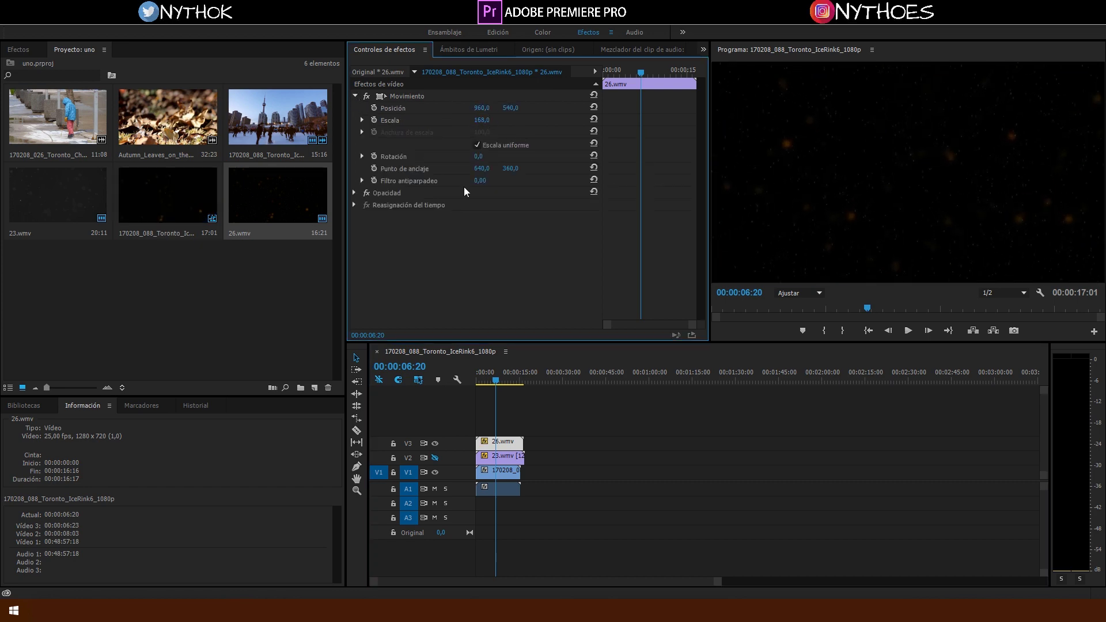
{"action": "left_click", "coordinate": [355, 195]}
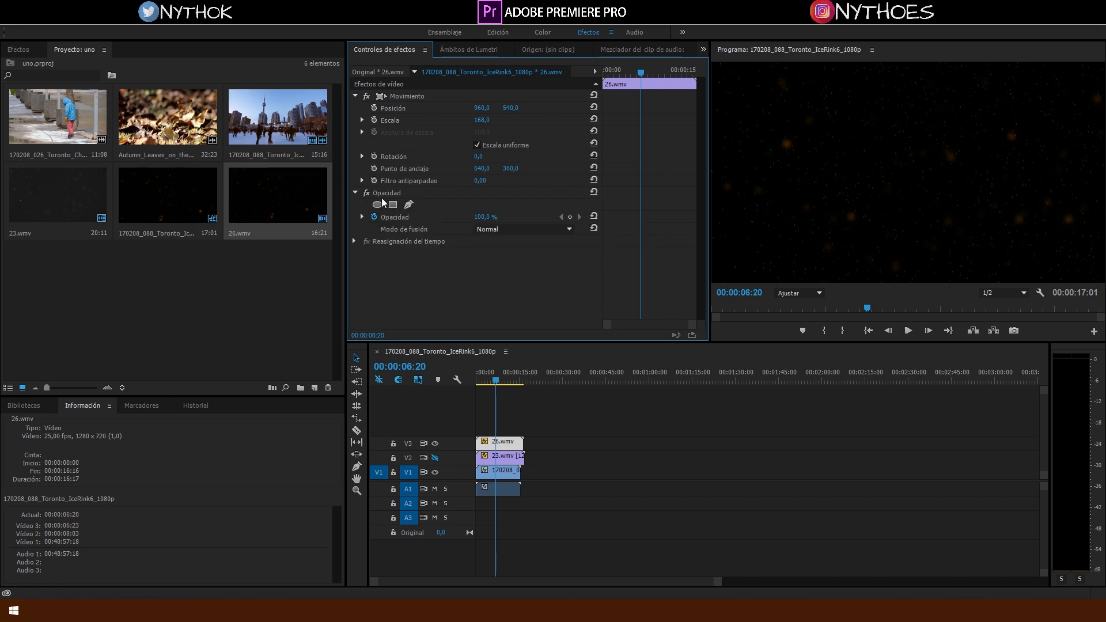
{"action": "left_click", "coordinate": [488, 229]}
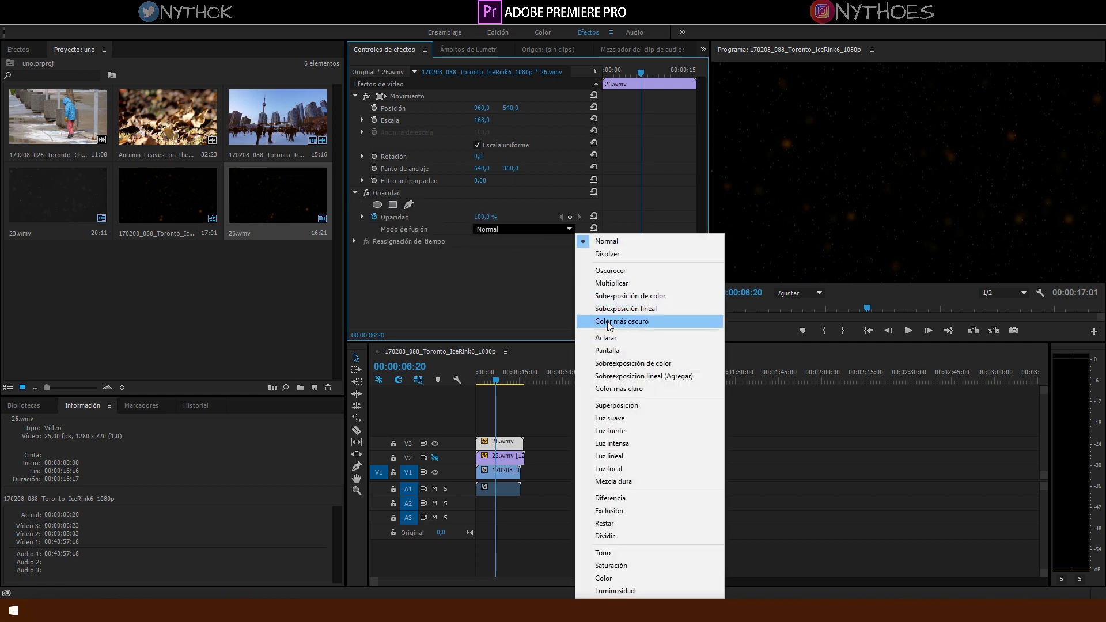
{"action": "left_click", "coordinate": [610, 350]}
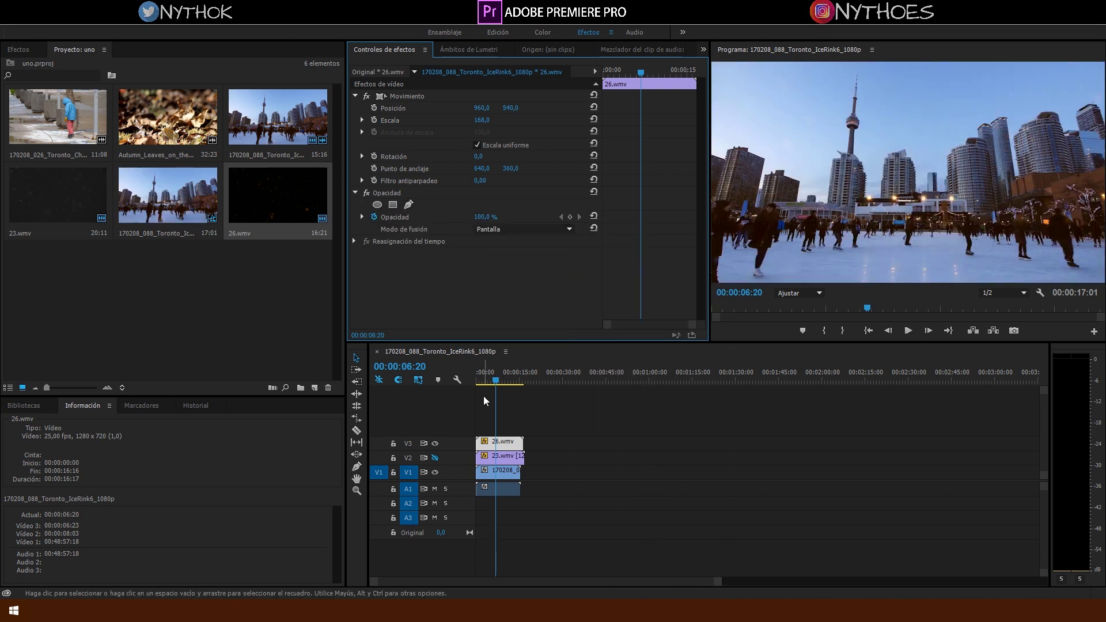
{"action": "mouse_move", "coordinate": [495, 382]}
{"action": "left_mouse_down"}
{"action": "mouse_move", "coordinate": [512, 385]}
{"action": "mouse_move", "coordinate": [503, 384]}
{"action": "left_mouse_up"}
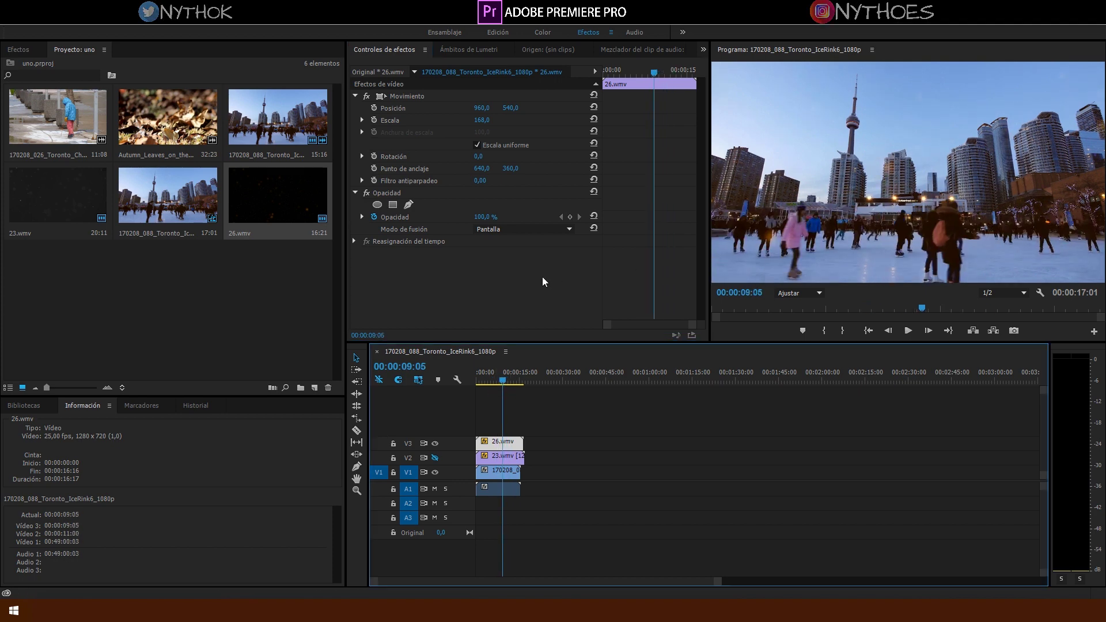
{"action": "left_click_drag", "start_coordinate": [504, 383], "coordinate": [485, 384]}
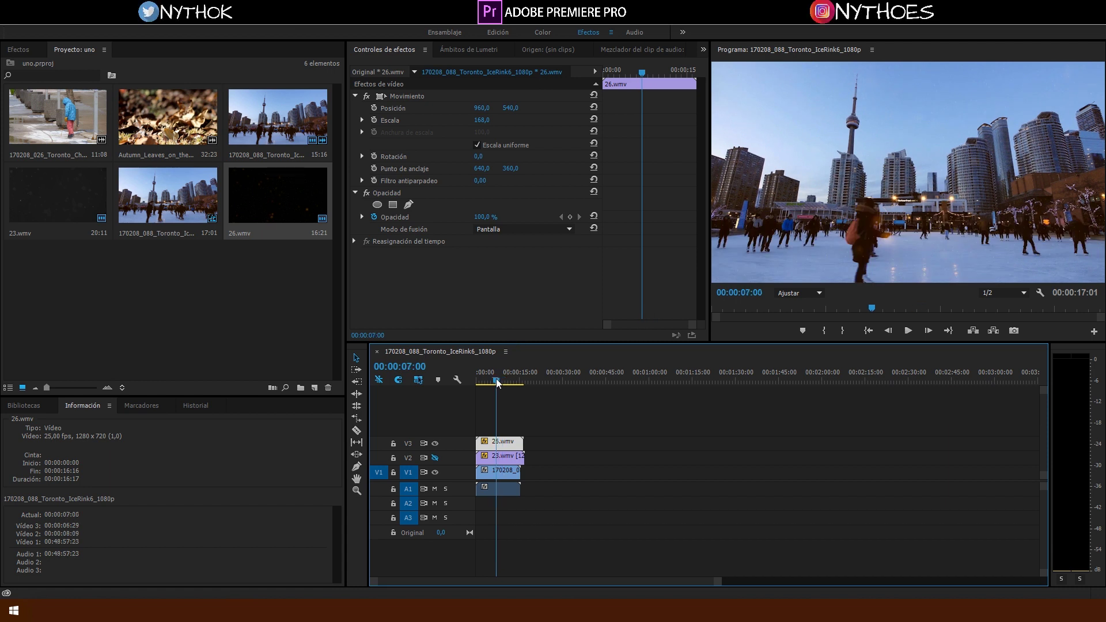